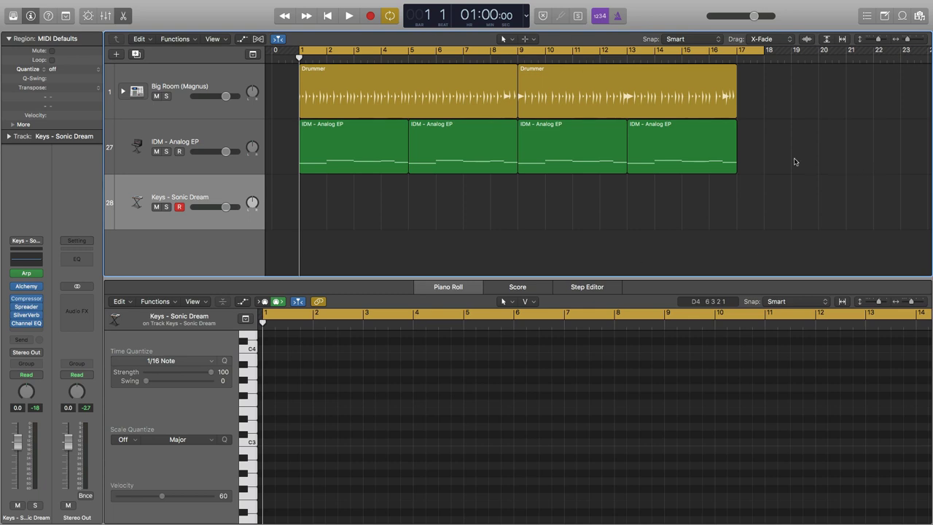
Record six sparse notes with count-in from bar 9, ending on a long final note
key("r")
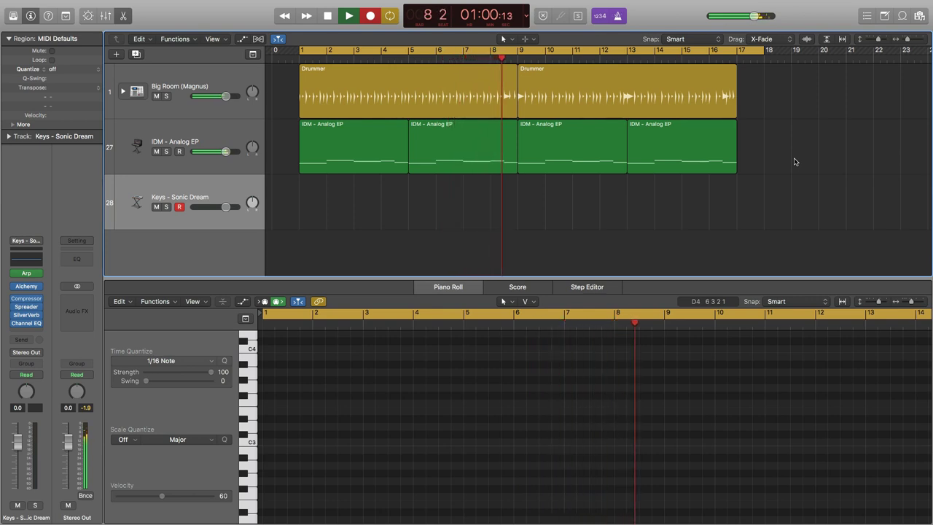
key("r")
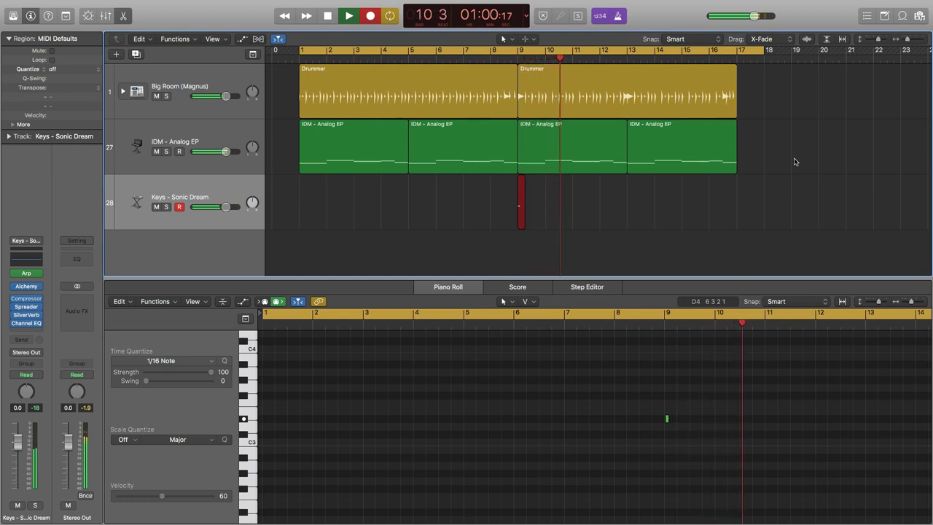
key("s")
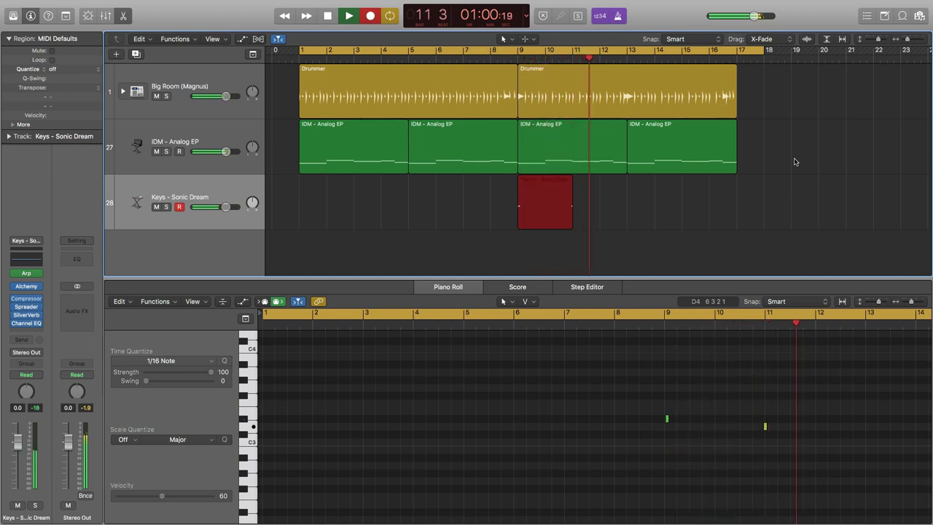
key("f")
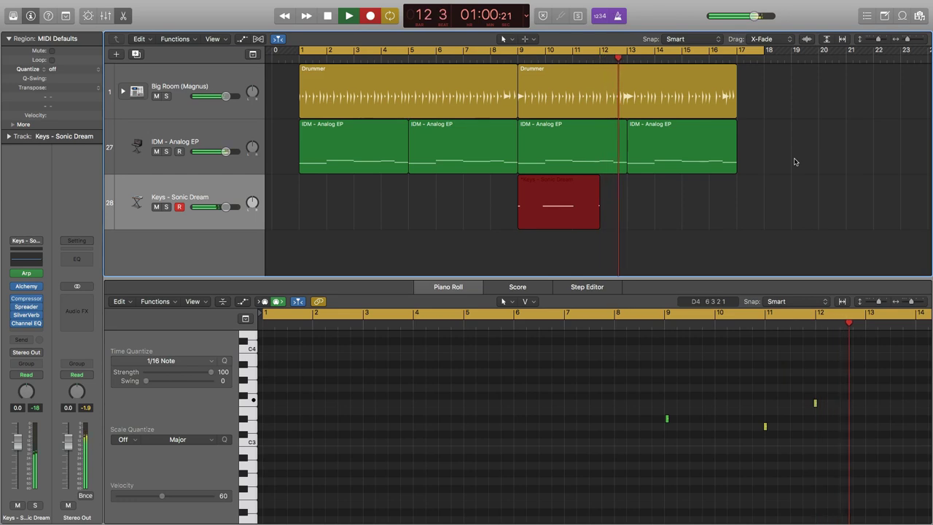
key("e")
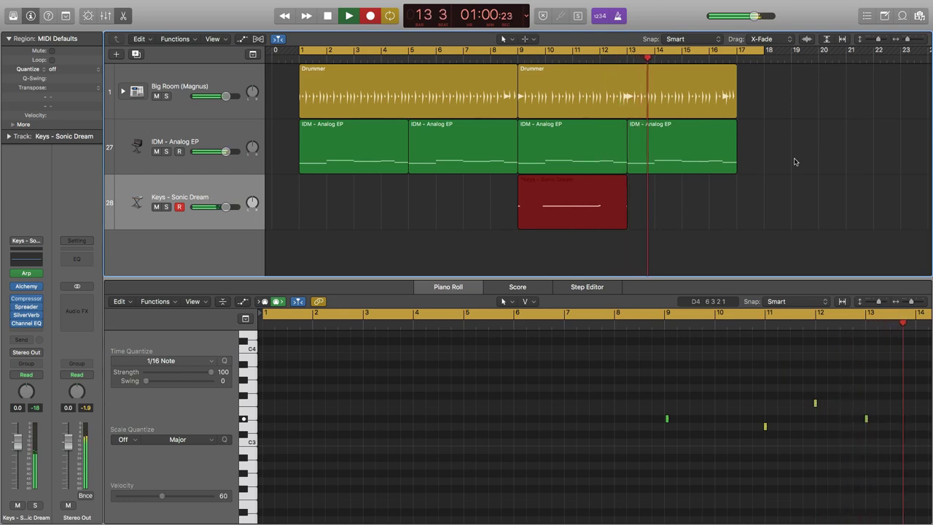
key("a")
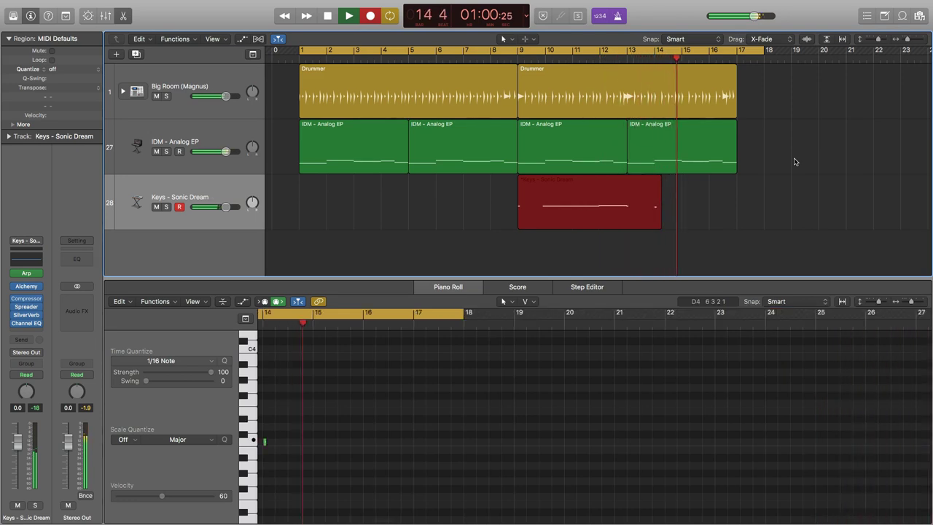
key("g")
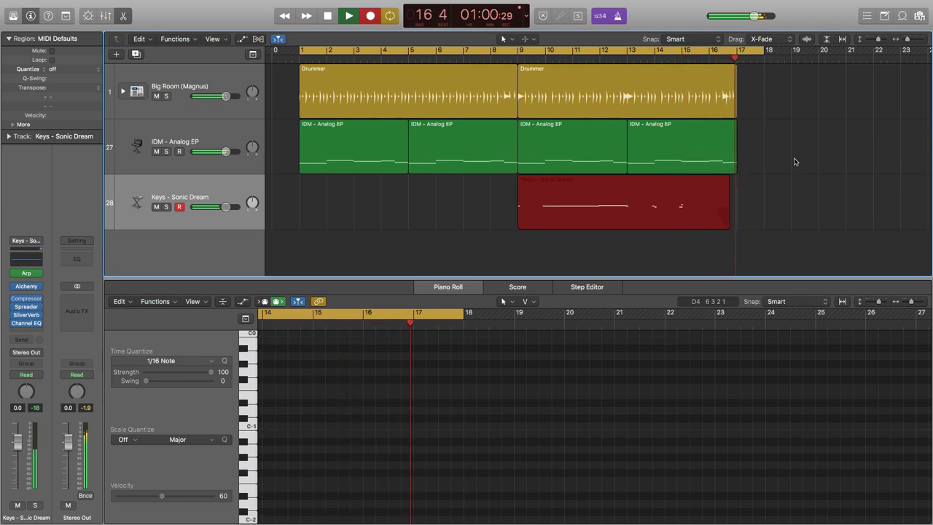
Stop recording and lower all six new notes to velocity 60
key("space")
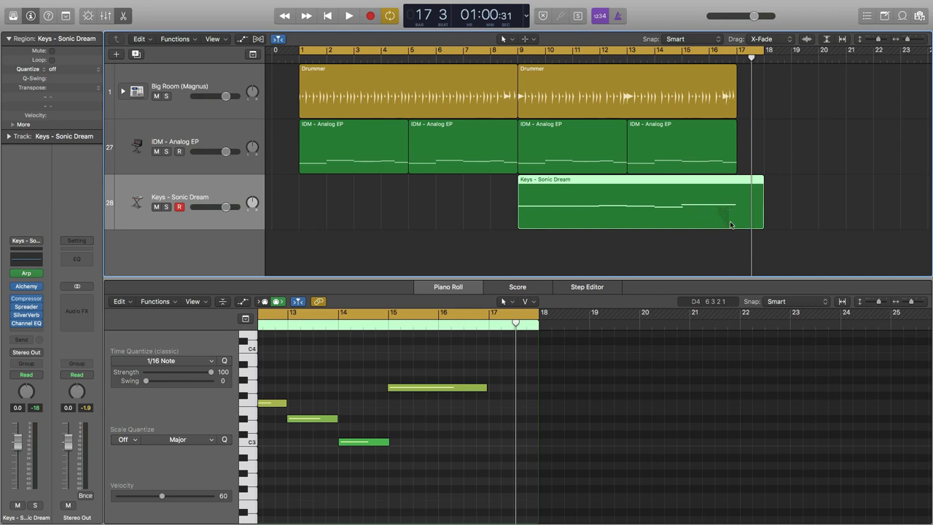
scroll(402, 406, "left", 5)
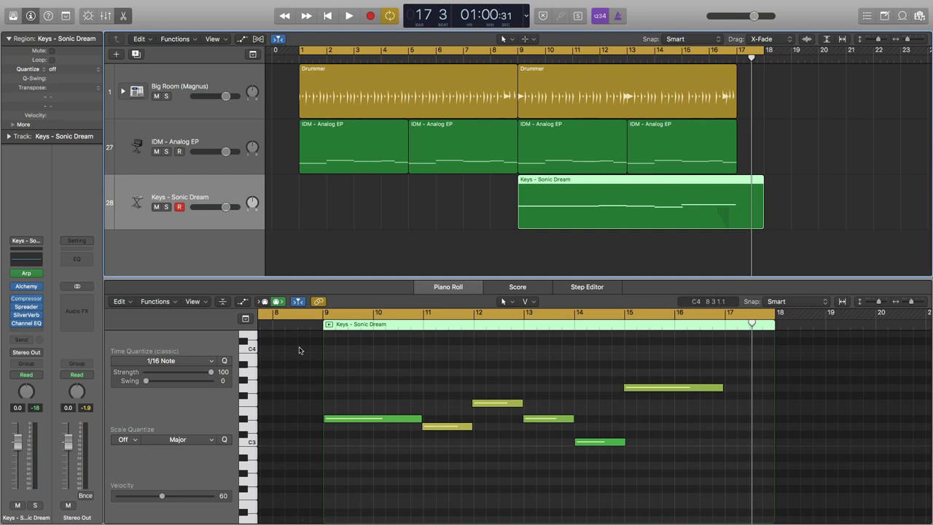
left_click_drag(297, 347, 766, 465)
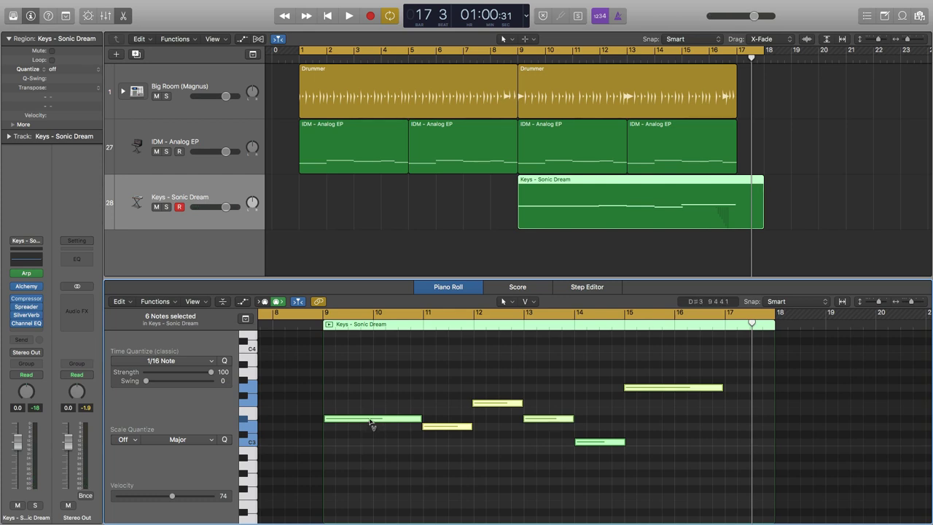
left_click_drag(370, 422, 367, 443)
Check the starts of the bar 11, 12, 13 and 15 notes and the C3 note's length
scroll(442, 491, "left", 1)
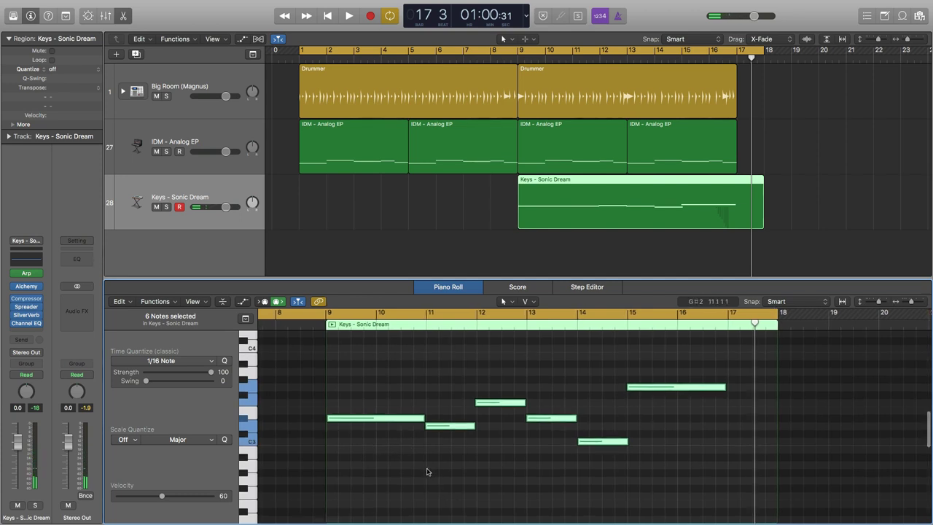
left_click(429, 454)
scroll(433, 418, "up", 5)
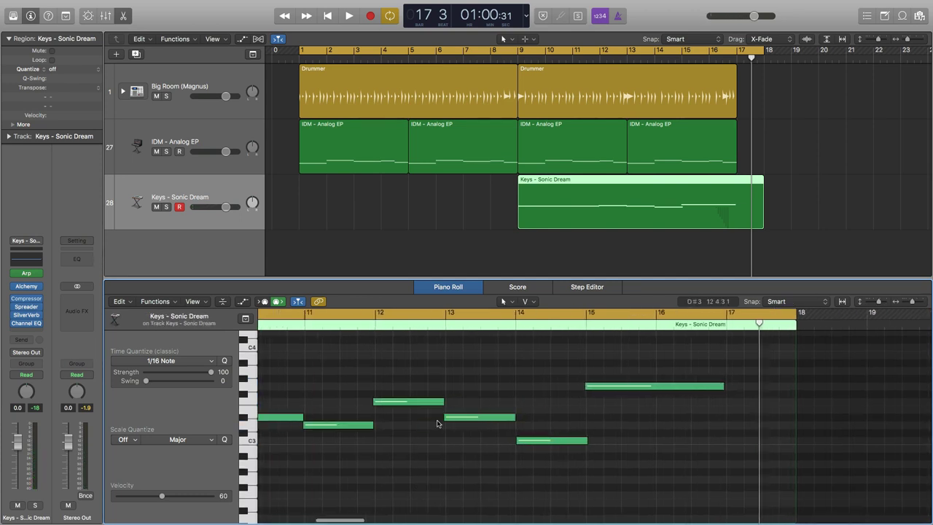
scroll(405, 446, "left", 2)
left_click_drag(434, 426, 442, 452)
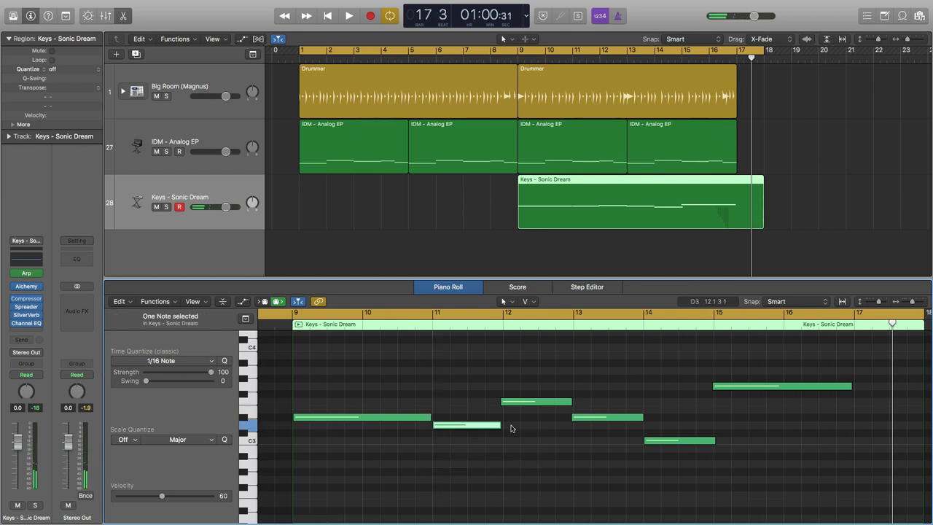
left_click_drag(501, 402, 503, 403)
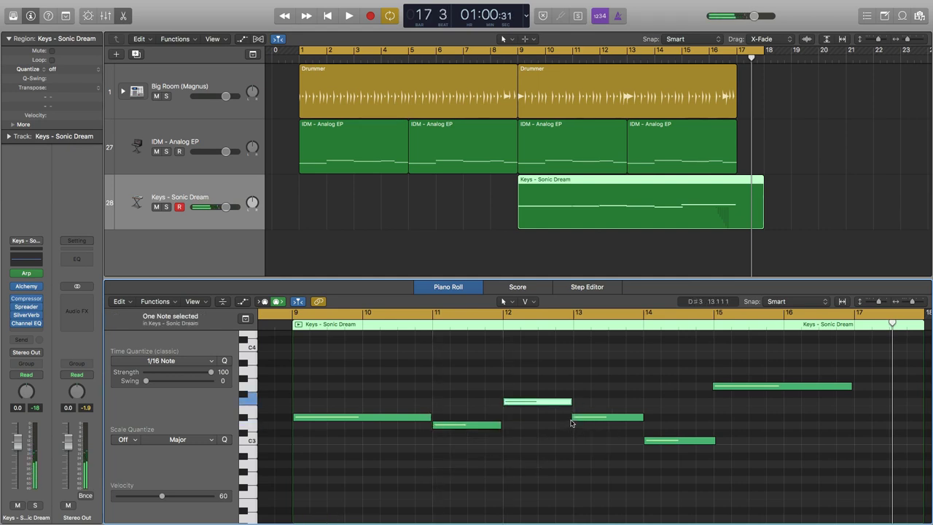
left_click_drag(572, 421, 573, 420)
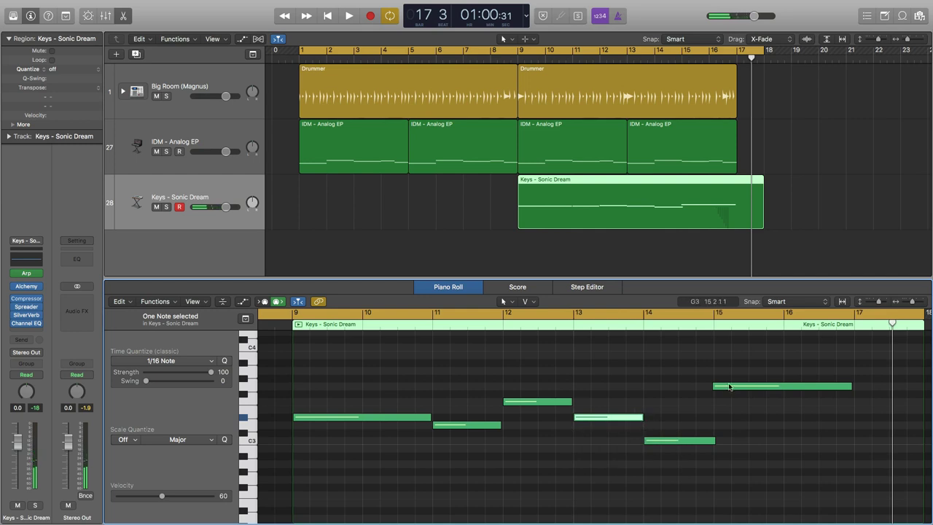
left_click_drag(713, 388, 714, 385)
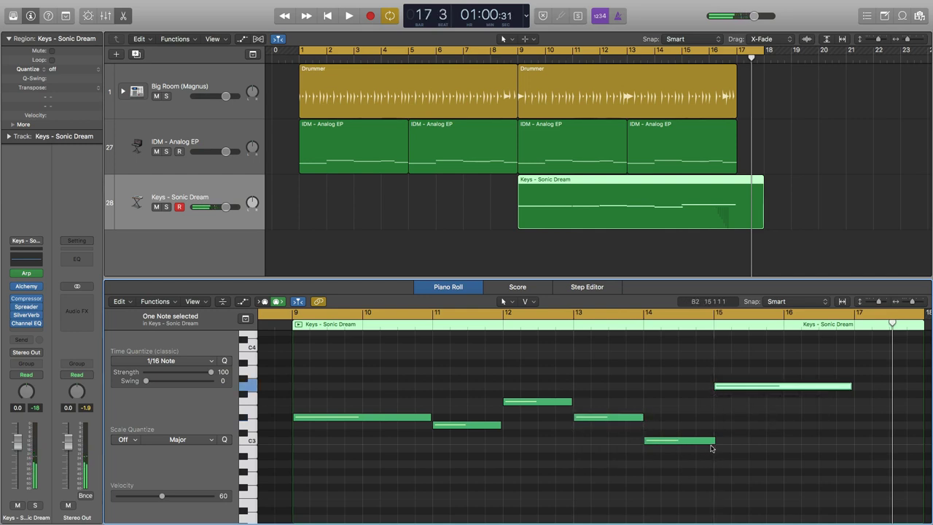
left_click_drag(712, 440, 712, 440)
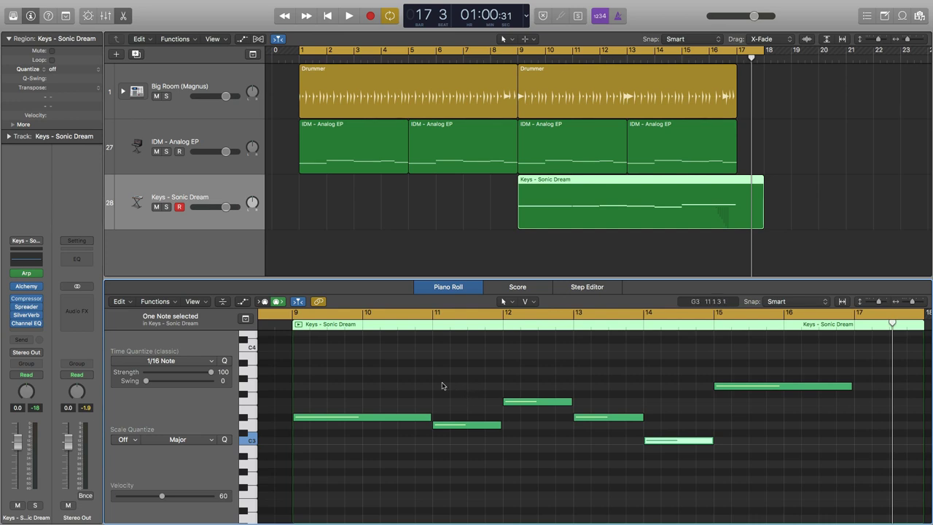
Trim the Keys – Sonic Dream region back one bar so it ends at bar 17
scroll(441, 385, "right", 3)
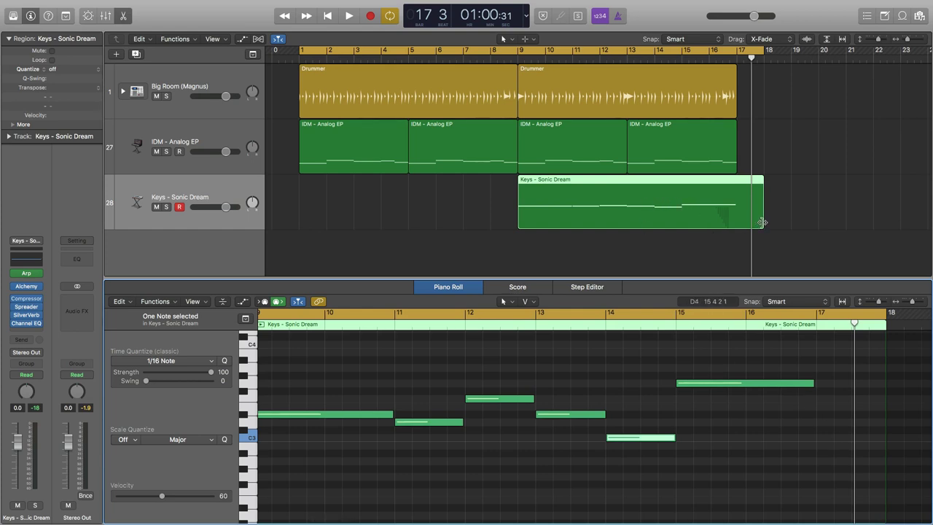
left_click_drag(763, 222, 738, 222)
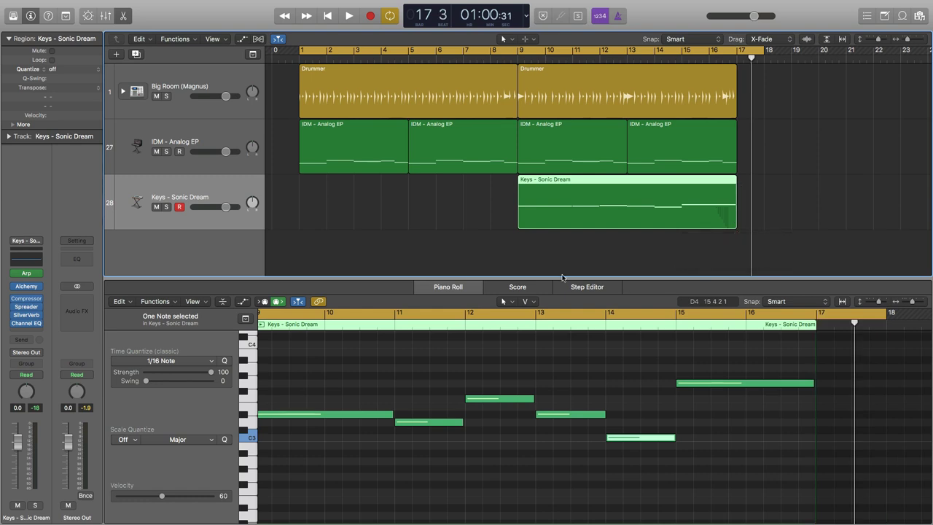
Show the automation lane under the notes and open its Volume parameter menu
left_click(244, 304)
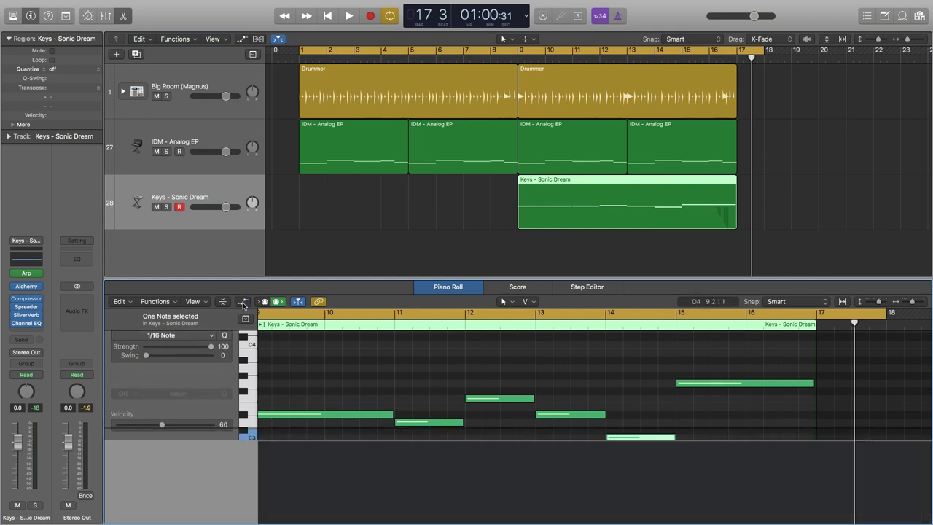
key("a")
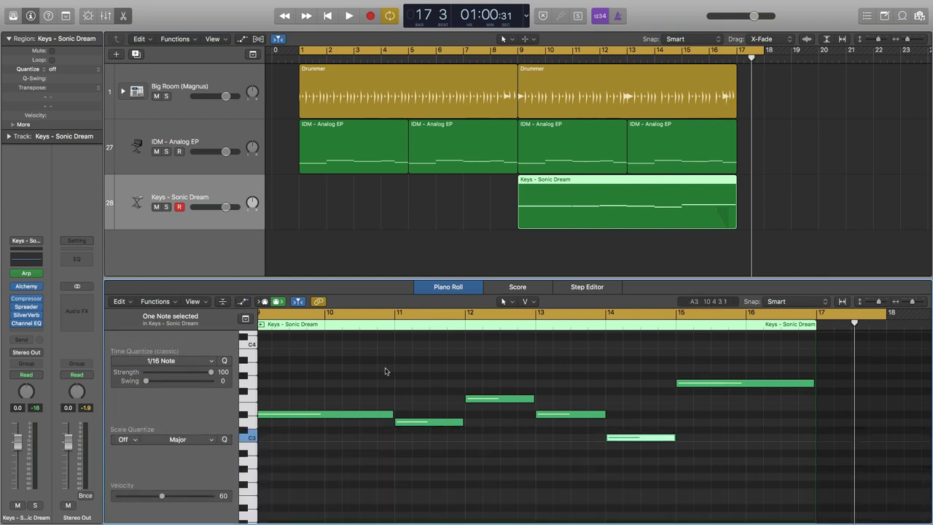
key("a")
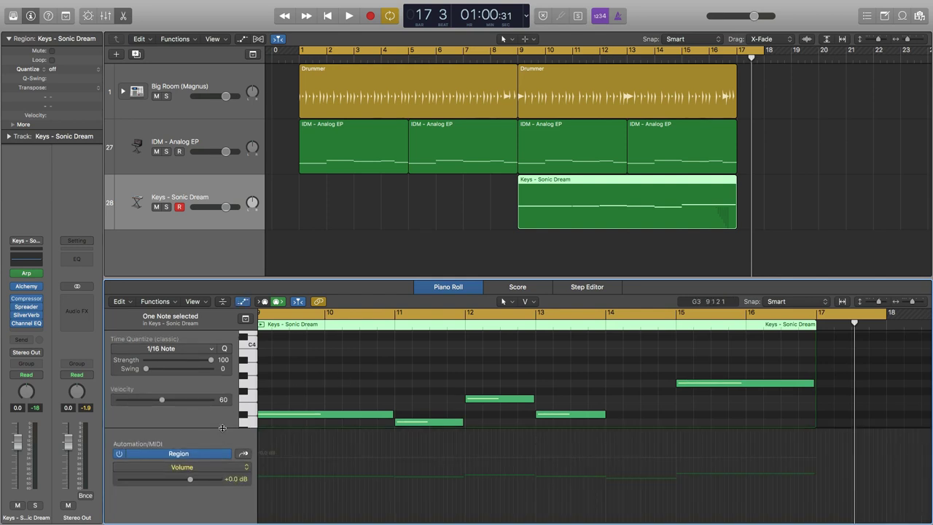
left_click(213, 468)
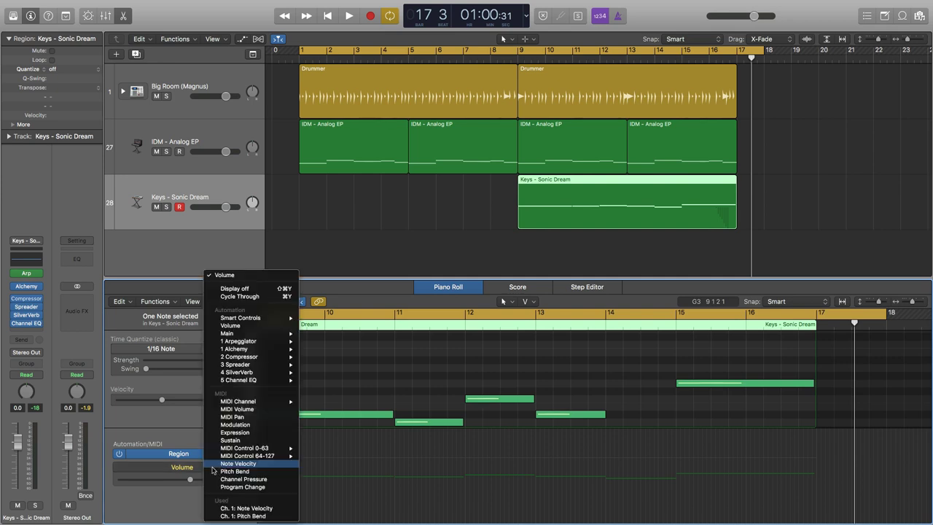
Switch the lane to Ch. 1: Pitch Bend and bring the falling bend before bar 17 into view
left_click(253, 516)
scroll(658, 435, "right", 3)
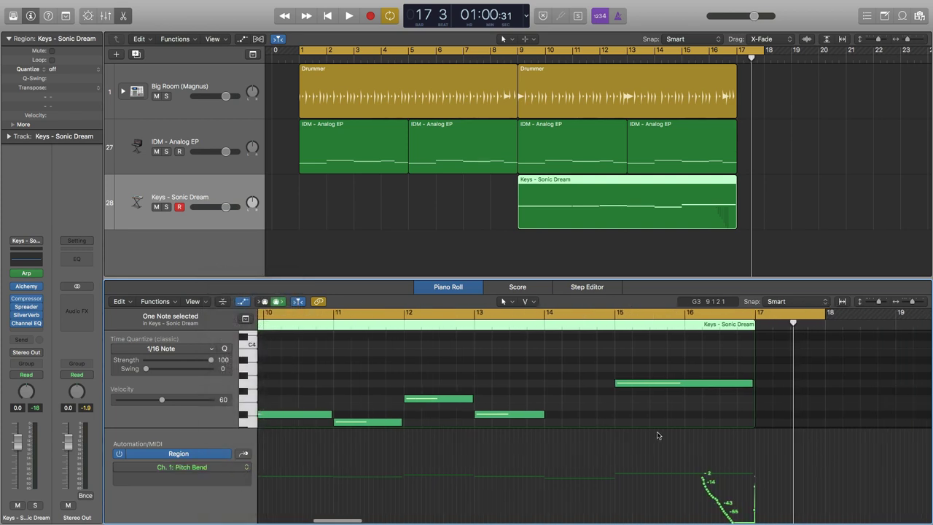
scroll(657, 435, "right", 4)
left_click(688, 396)
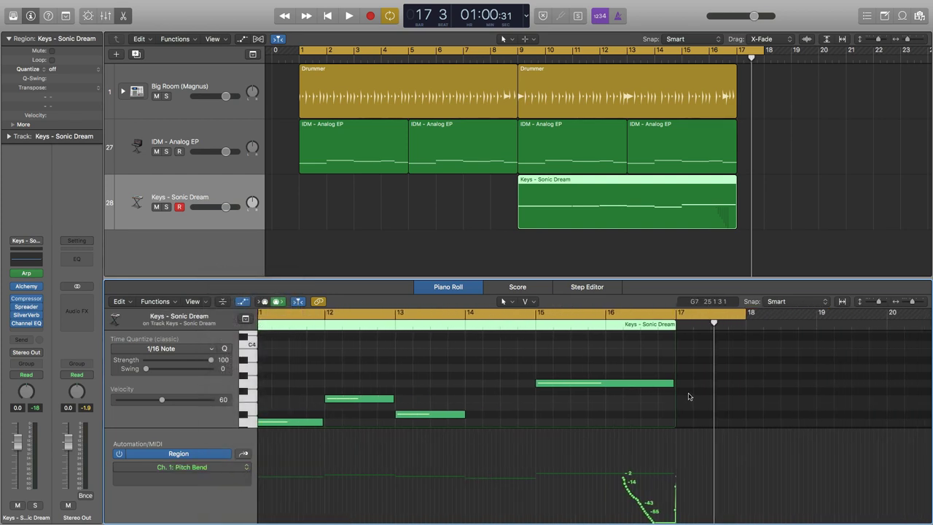
scroll(688, 396, "up", 3)
scroll(504, 433, "left", 5)
scroll(504, 429, "right", 1)
scroll(505, 430, "right", 10)
scroll(462, 439, "down", 2)
scroll(462, 439, "down", 1)
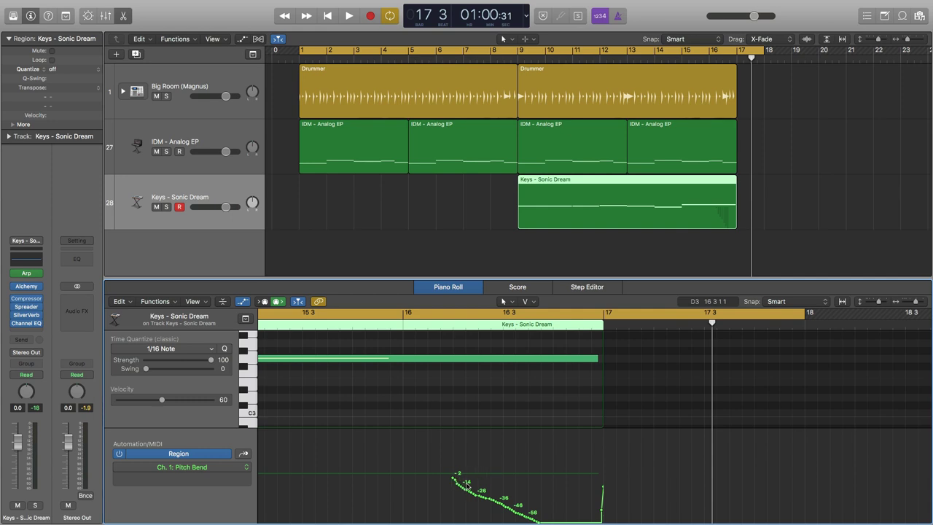
mouse_move(530, 505)
Raise the first pitch-bend point to 2 and erase the stepped points, leaving one straight ramp
scroll(451, 503, "right", 2)
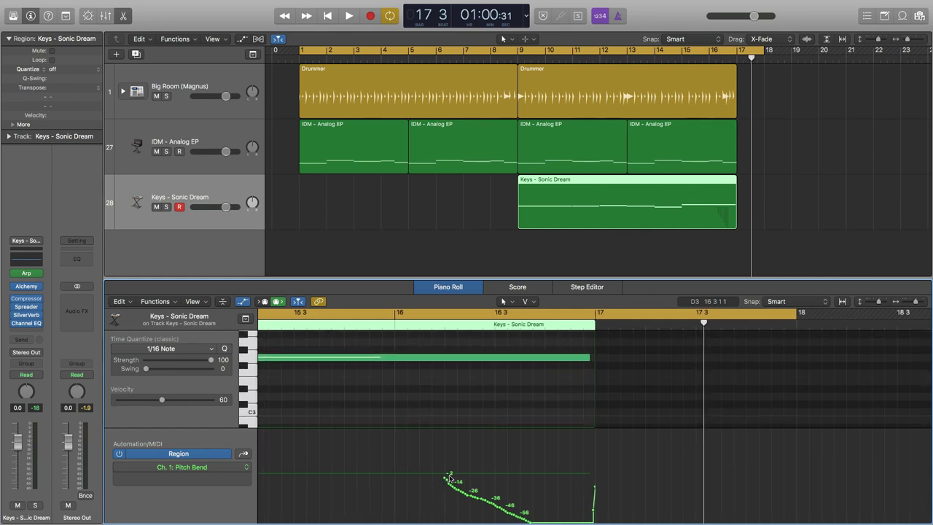
scroll(450, 477, "up", 5)
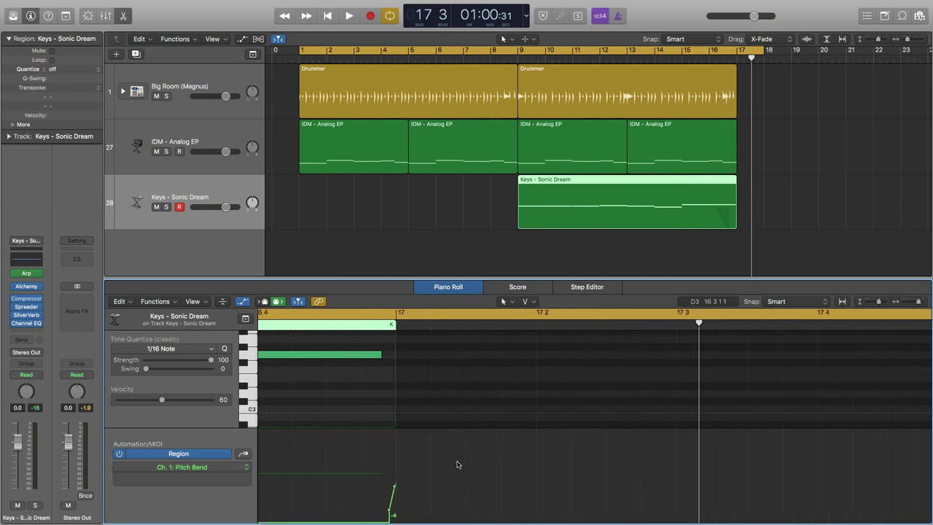
scroll(405, 425, "left", 10)
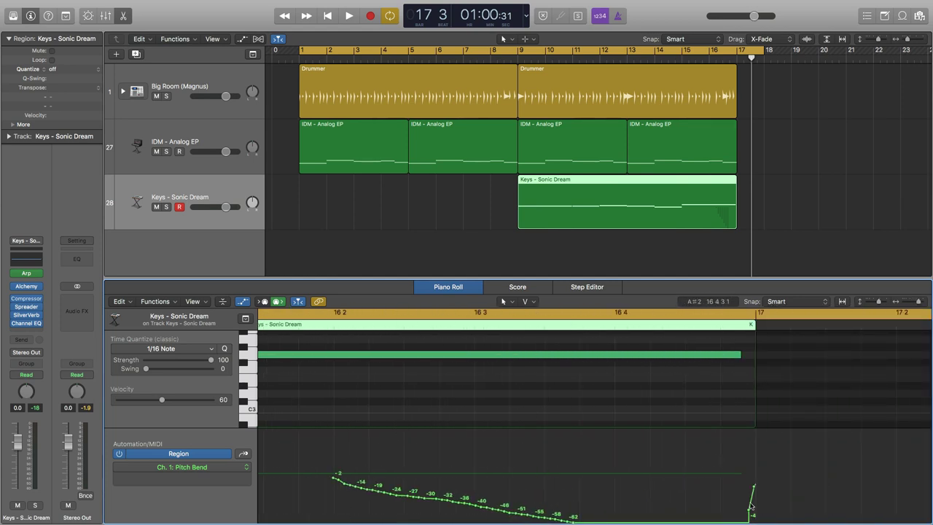
scroll(761, 481, "left", 1)
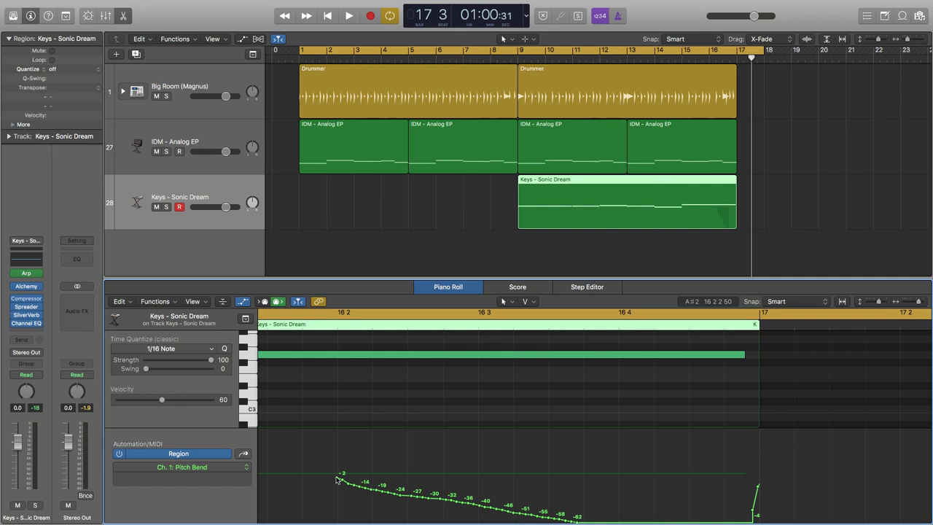
scroll(339, 481, "left", 1)
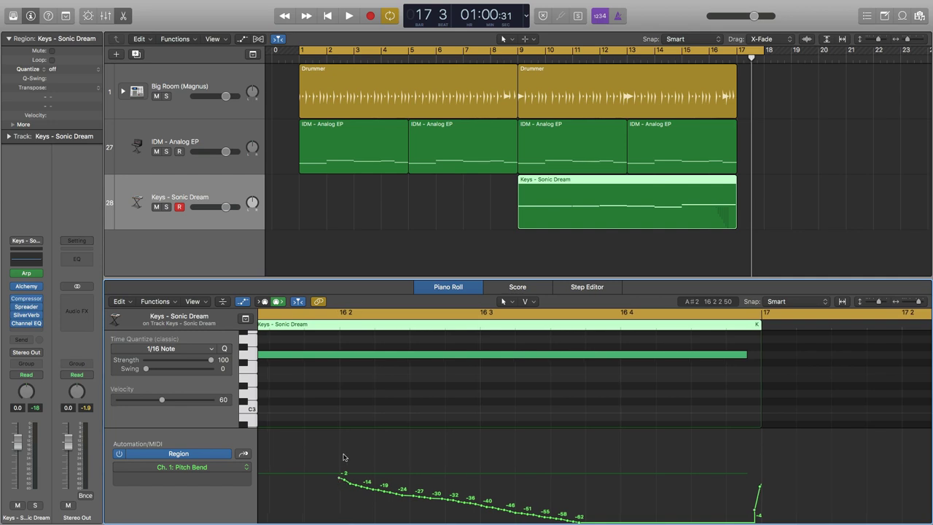
key("super+Right")
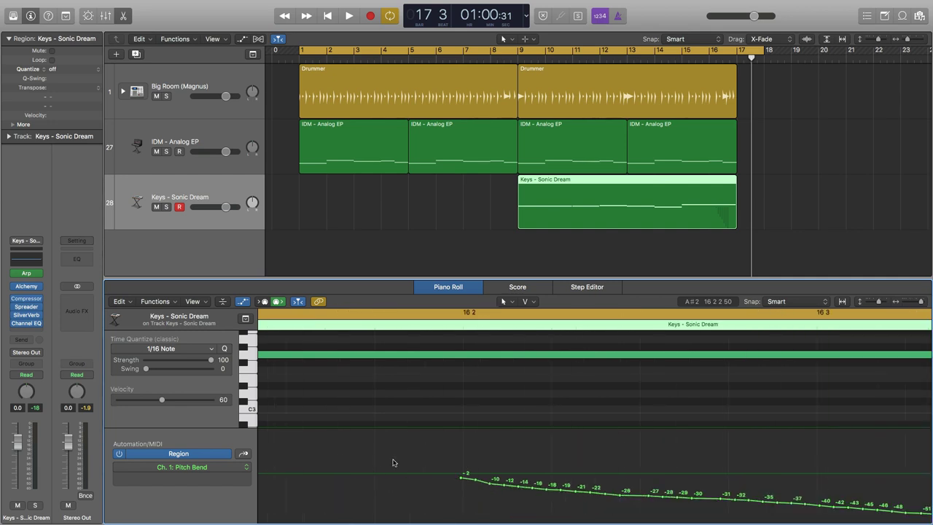
scroll(427, 455, "right", 5)
left_click(307, 477)
left_click_drag(307, 478, 307, 475)
scroll(350, 475, "down", 5)
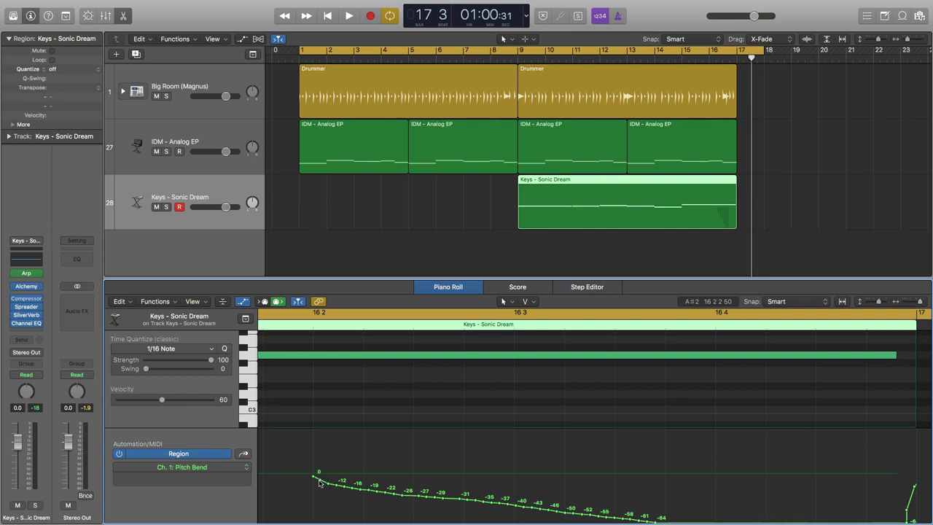
mouse_move(319, 481)
left_mouse_down()
mouse_move(813, 487)
mouse_move(915, 522)
left_mouse_up()
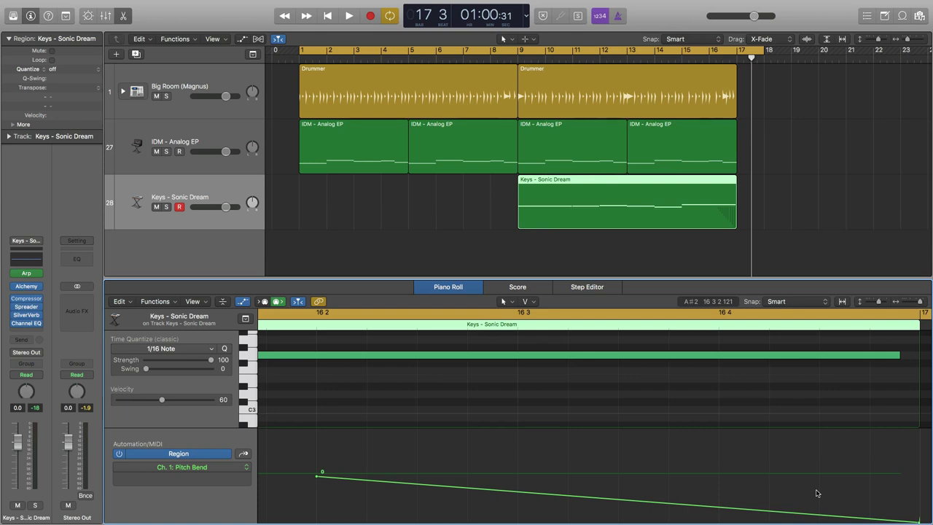
Turn off Cycle, play from bar 13, and zoom the note editor out to bars 13–18
scroll(838, 355, "down", 3)
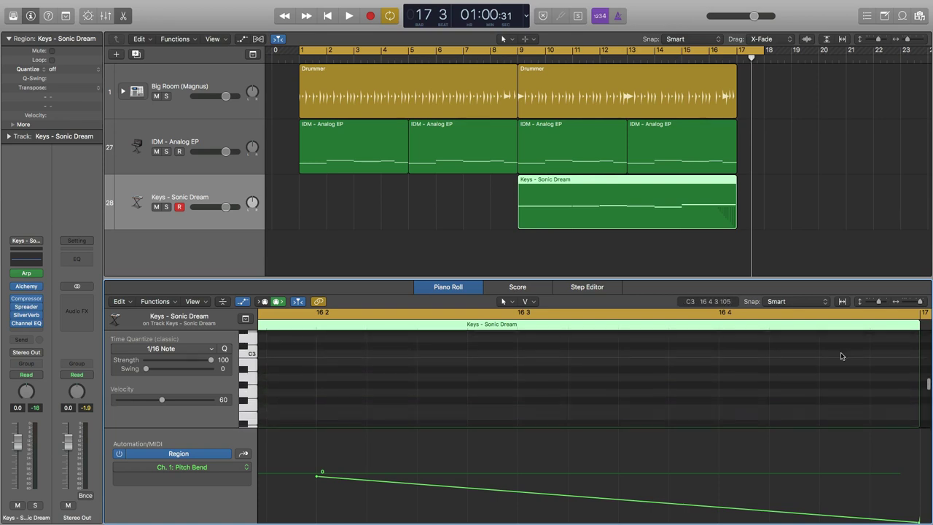
left_click(548, 60)
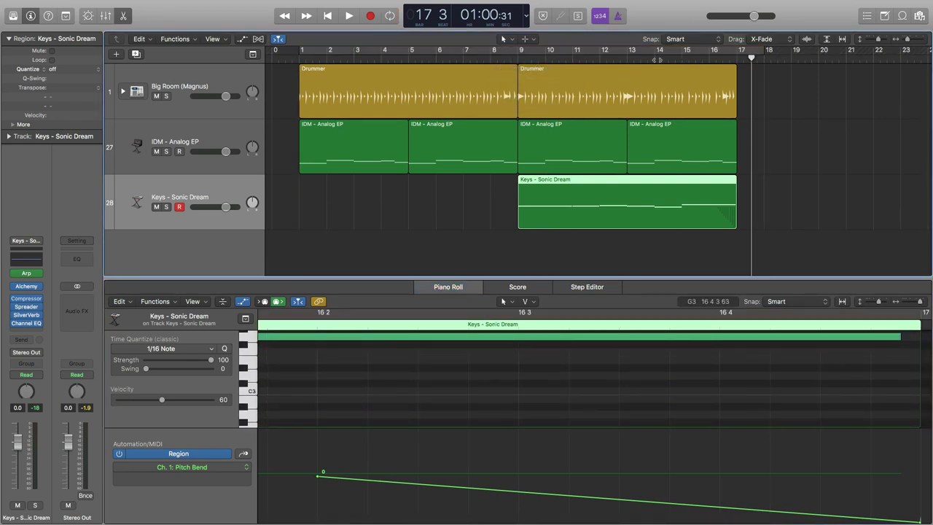
left_click(626, 58)
key("space")
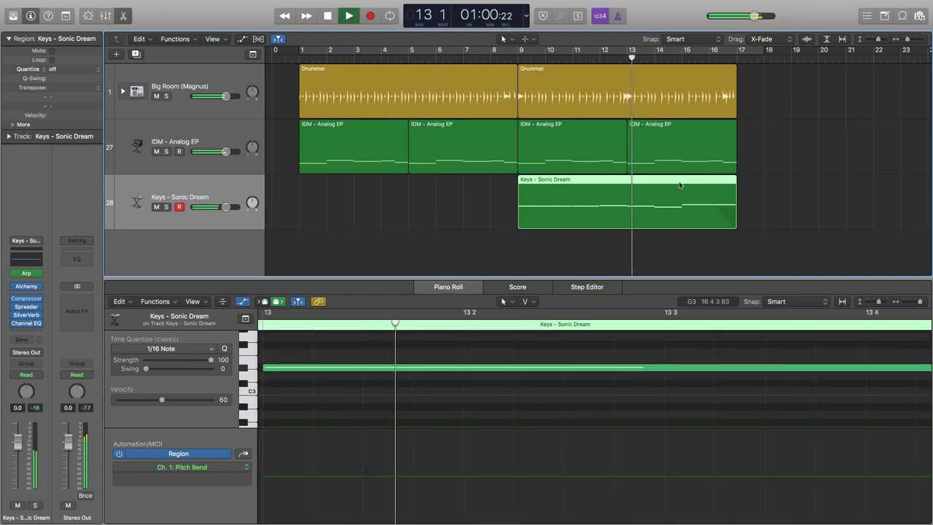
key("super+Left")
key("super+Right")
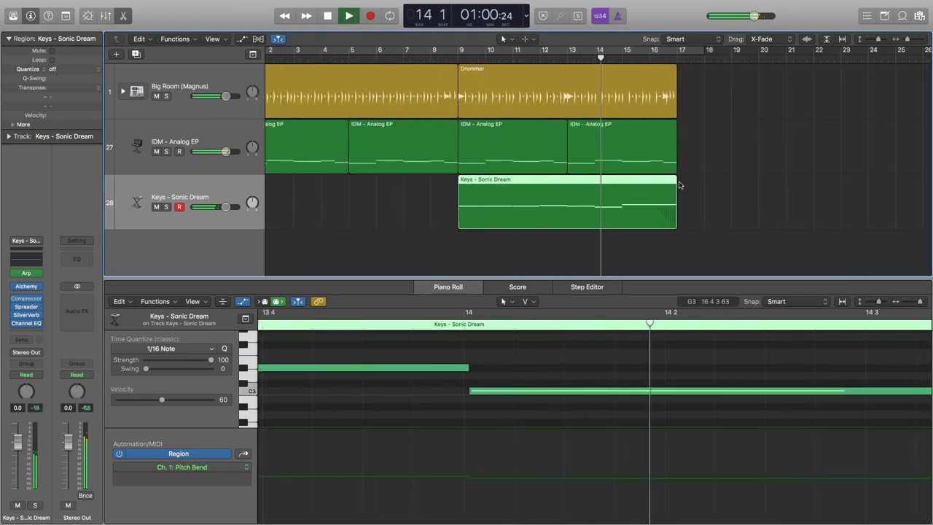
left_click(548, 358)
key("super+Left")
key("super+Left")
key("super+Left")
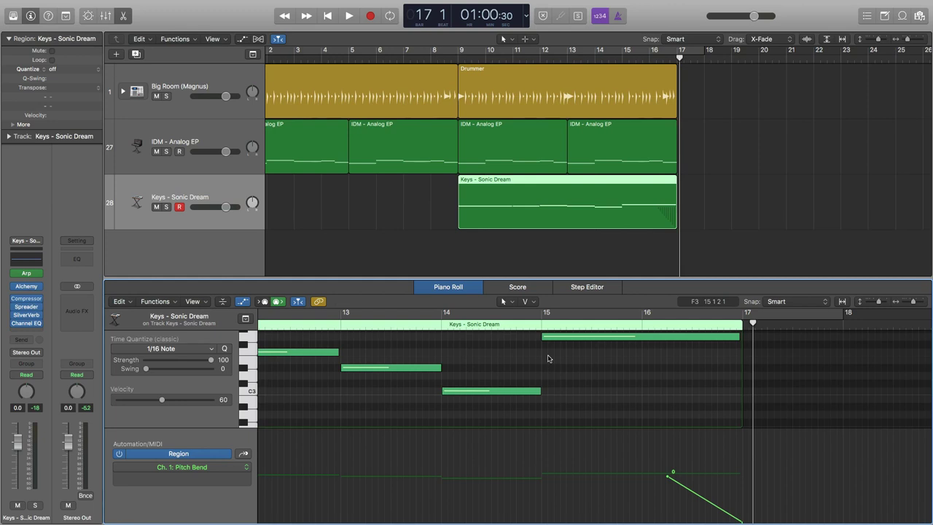
Bend the pitch-bend ramp into a smooth curve with the curve tool, then zoom in horizontally
scroll(687, 423, "right", 5)
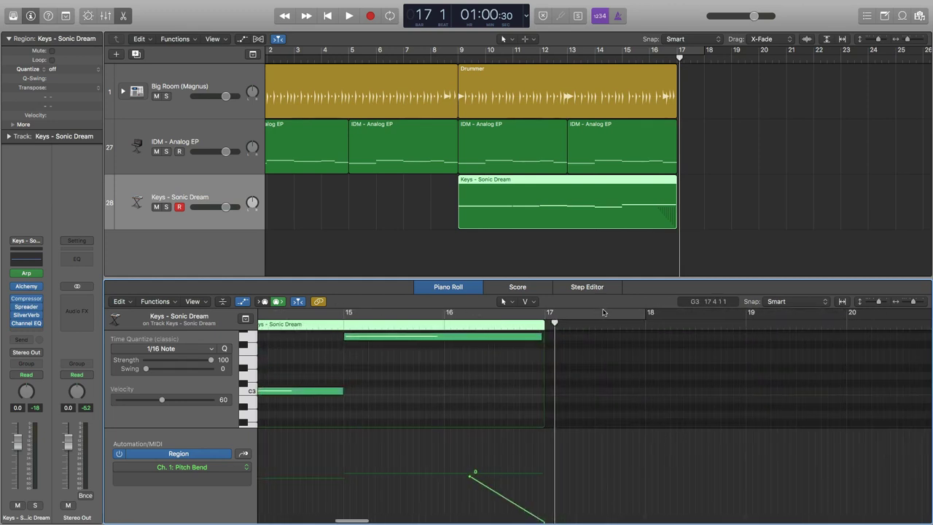
scroll(602, 312, "left", 2)
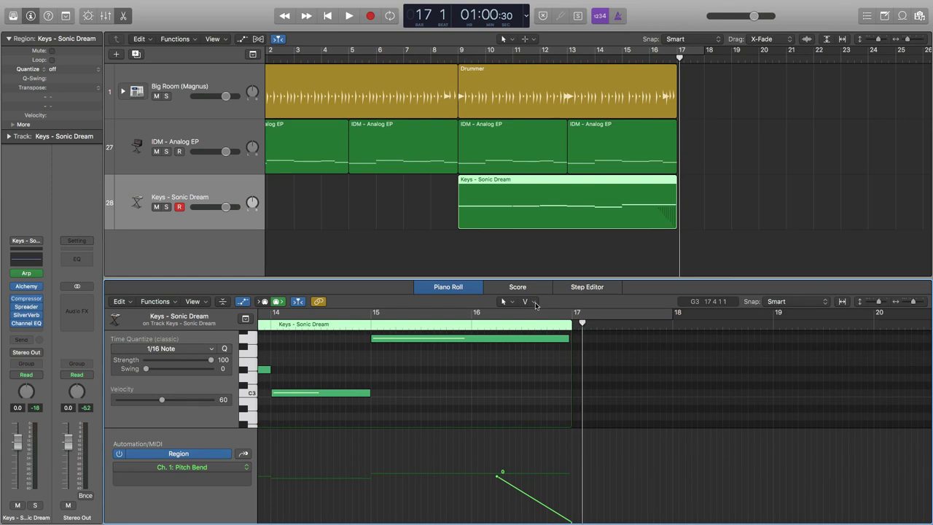
left_click(536, 303)
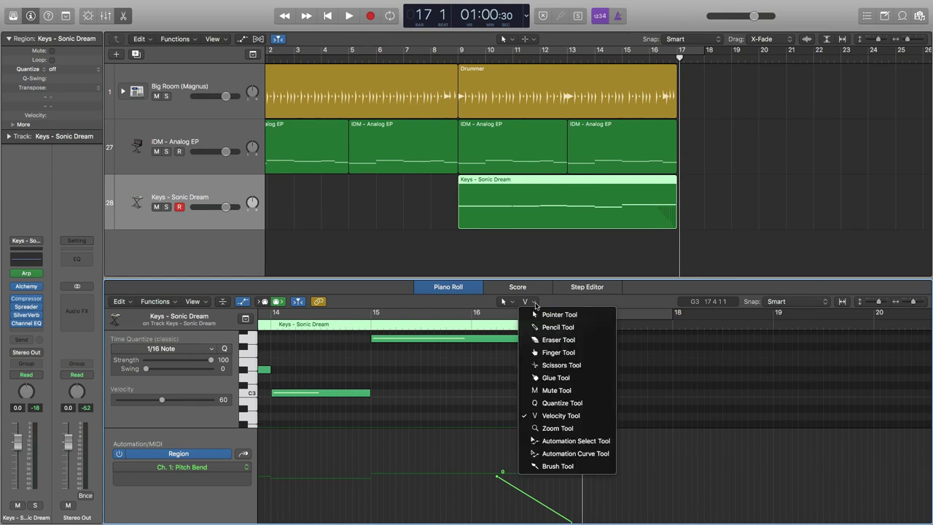
left_click(559, 455)
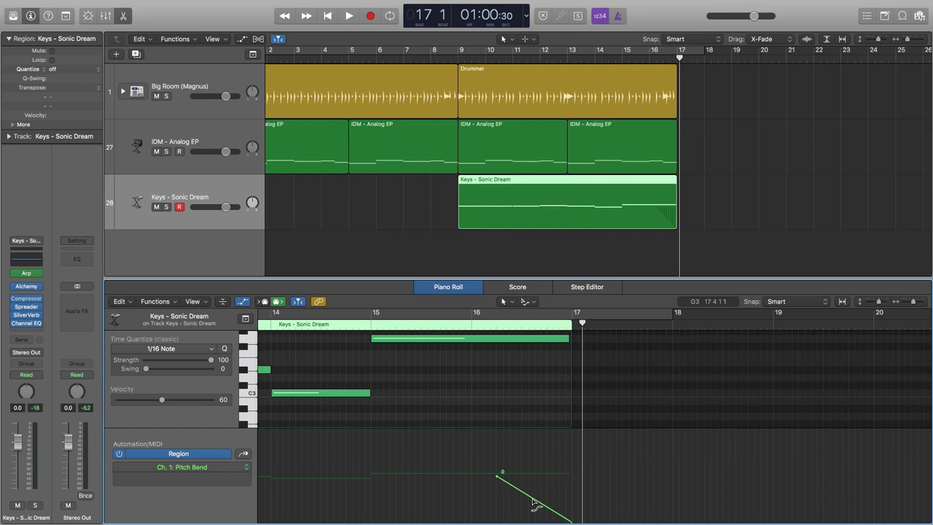
mouse_move(533, 503)
left_mouse_down()
mouse_move(559, 477)
mouse_move(543, 455)
mouse_move(576, 484)
mouse_move(526, 505)
mouse_move(545, 497)
left_mouse_up()
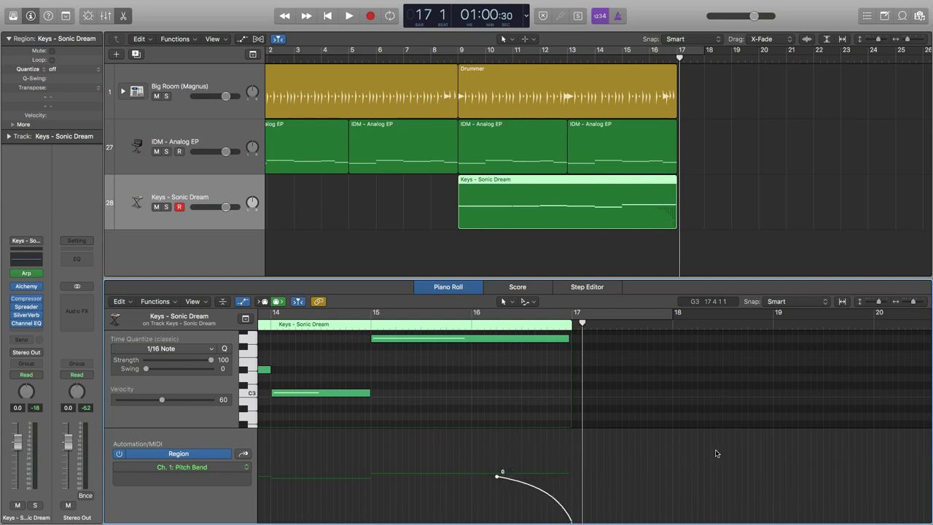
key("super+Right")
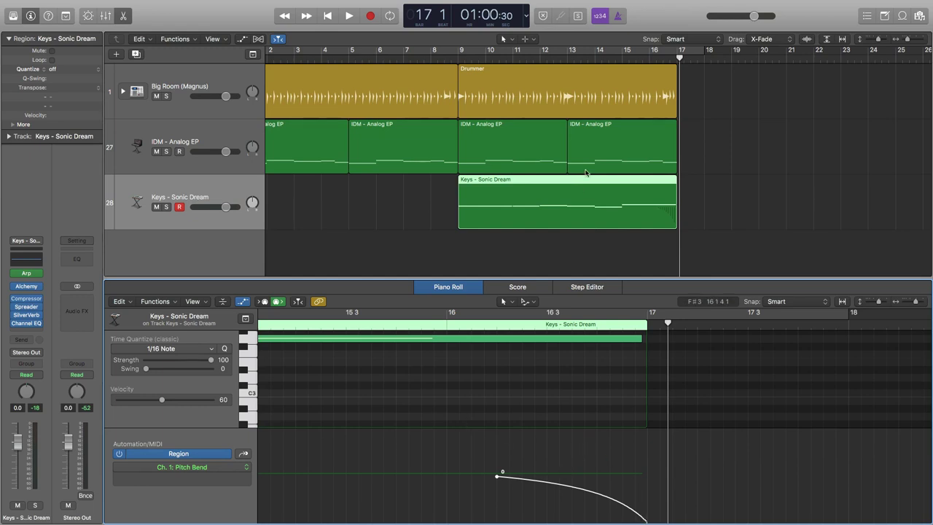
Play the ending from bar 13, zooming the tracks area and Piano Roll out
left_click(567, 57)
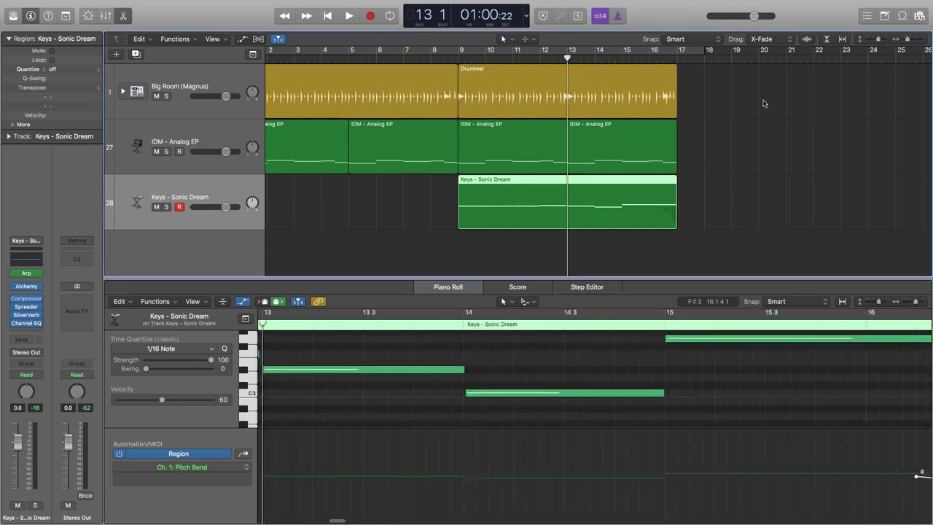
key("space")
key("super+Left")
key("super+Right")
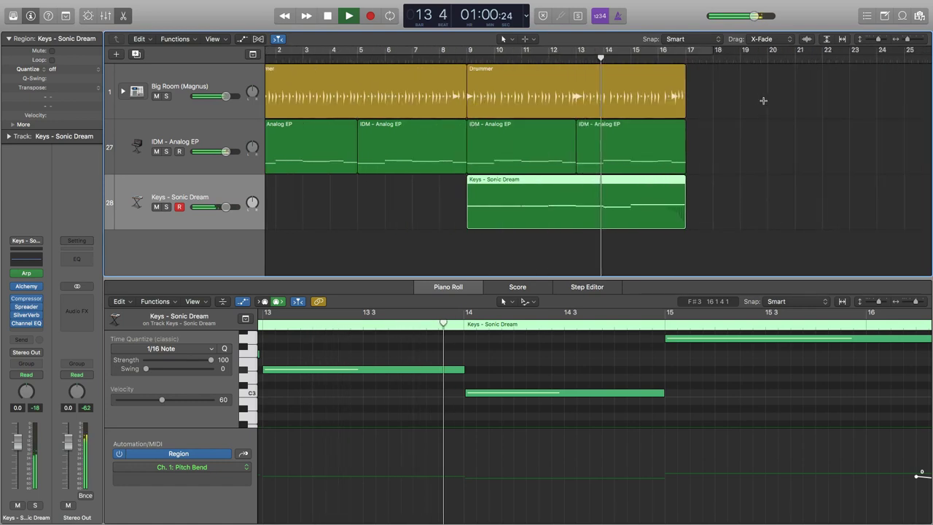
left_click(704, 413)
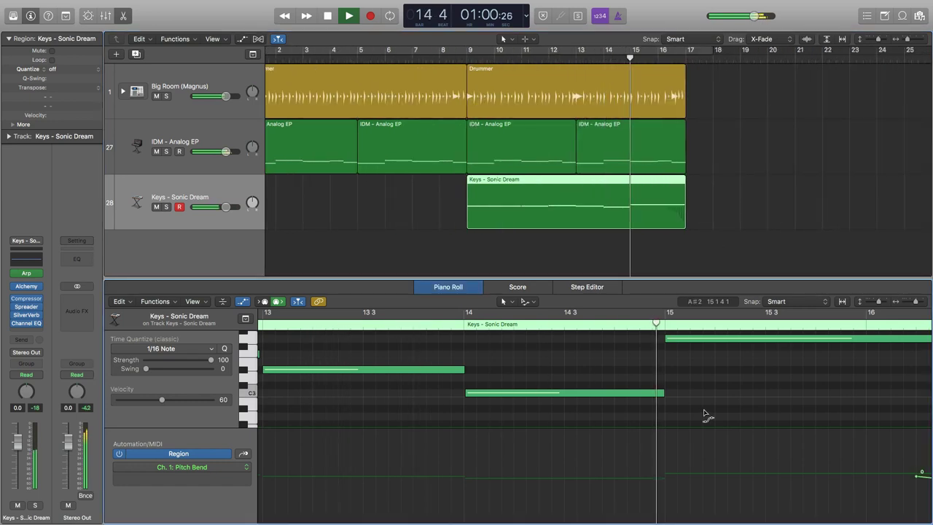
key("super+Left")
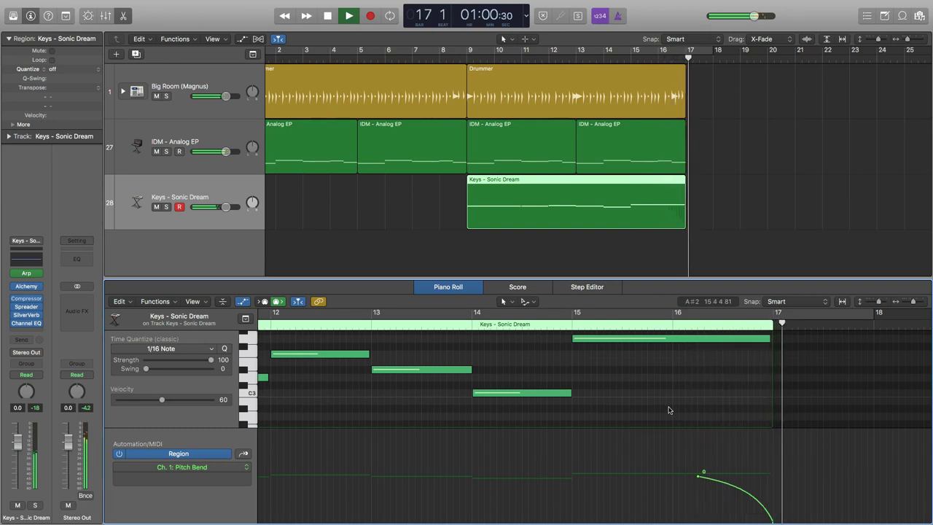
scroll(685, 409, "right", 3)
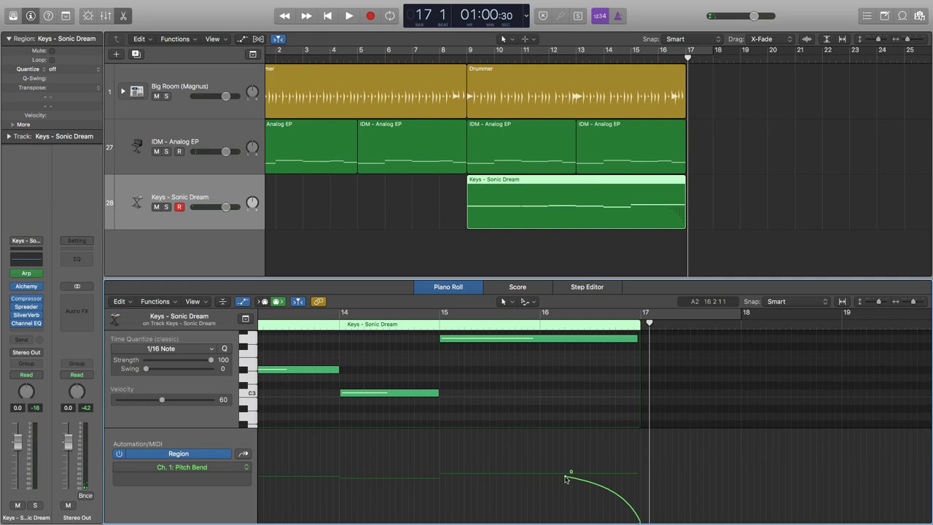
Move the pitch-bend start node to bar 15 and play from bar 15 to hear it
left_click_drag(565, 475, 441, 475)
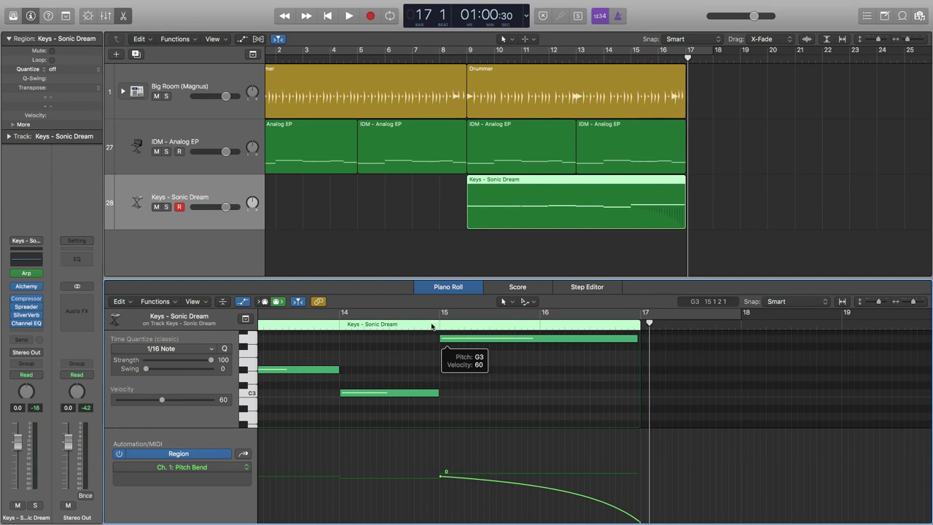
left_click(441, 314)
key("space")
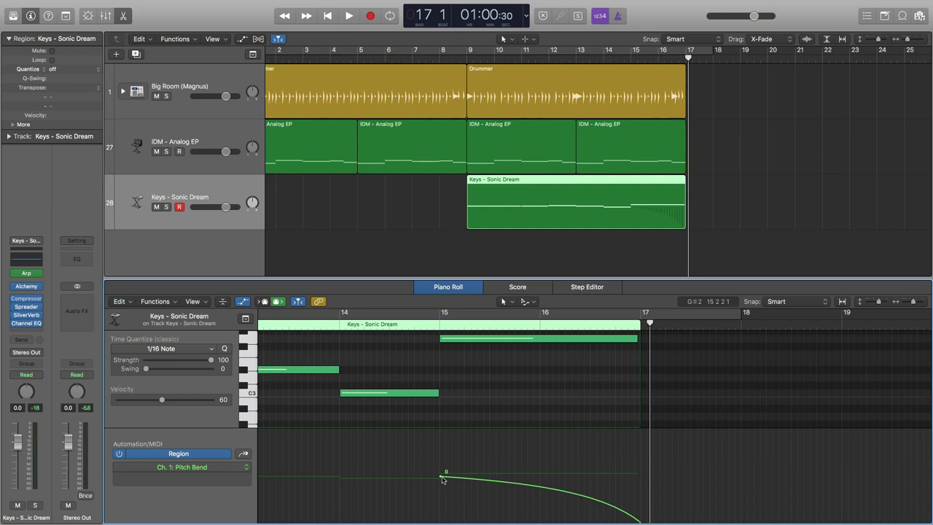
Move the pitch bend's start point later, near bar 17, and play back from bar 15
left_click_drag(441, 477, 615, 473)
left_click(439, 327)
key("space")
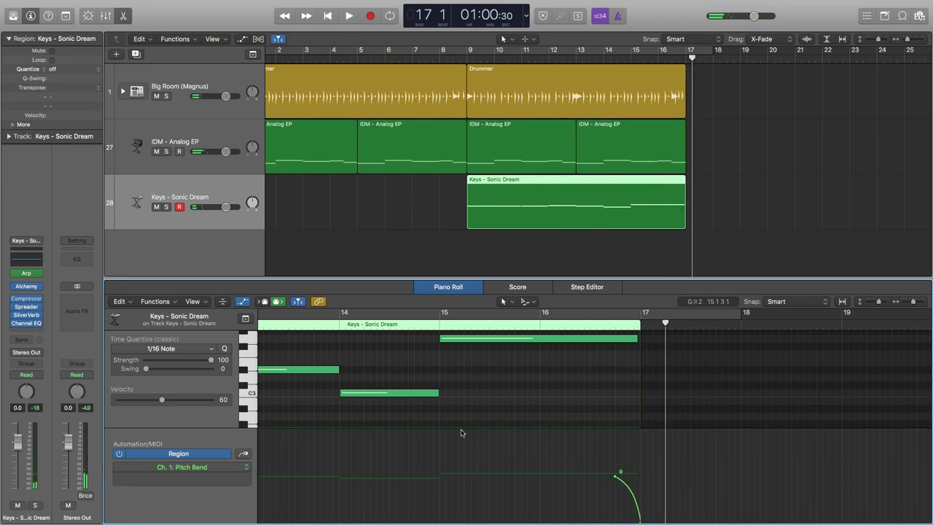
Set the bend start just after bar 16, sharpen the curve, and replay from bar 15
left_click_drag(620, 474, 541, 475)
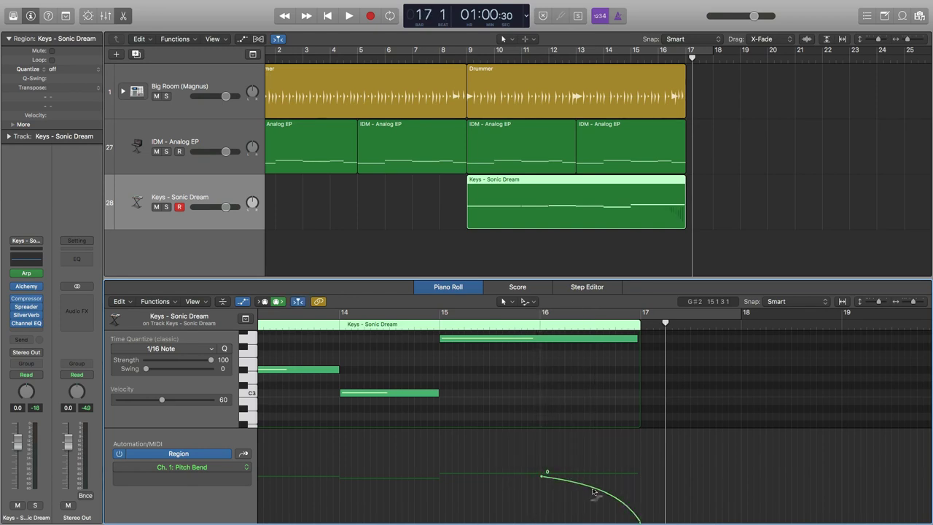
left_click_drag(594, 494, 562, 481)
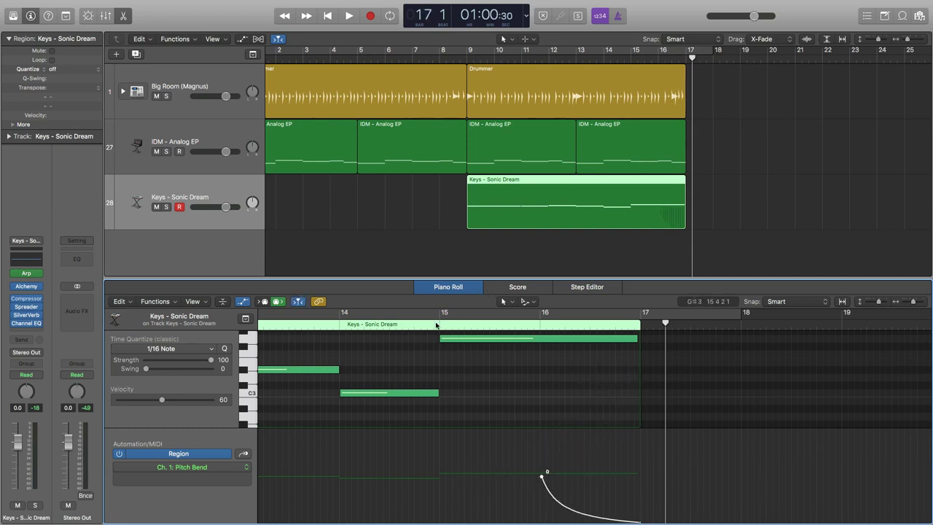
left_click(439, 325)
key("space")
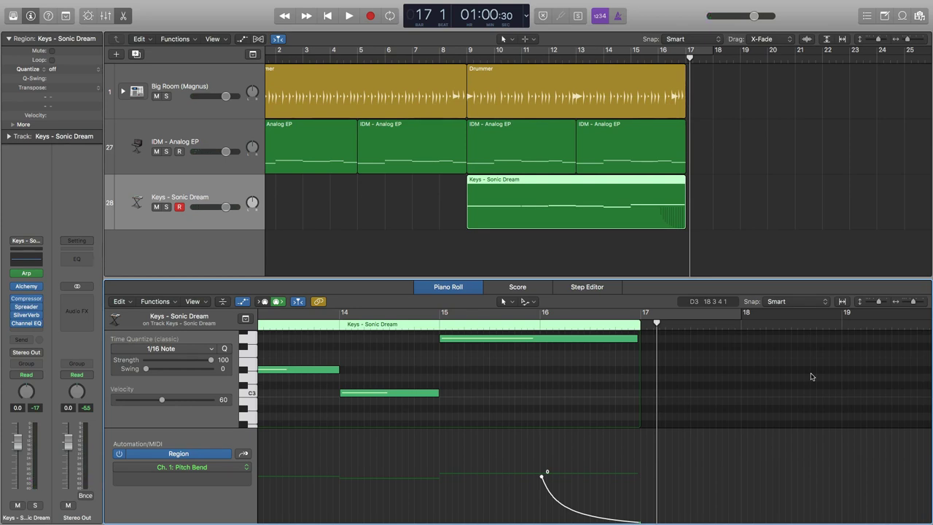
scroll(811, 376, "right", 2)
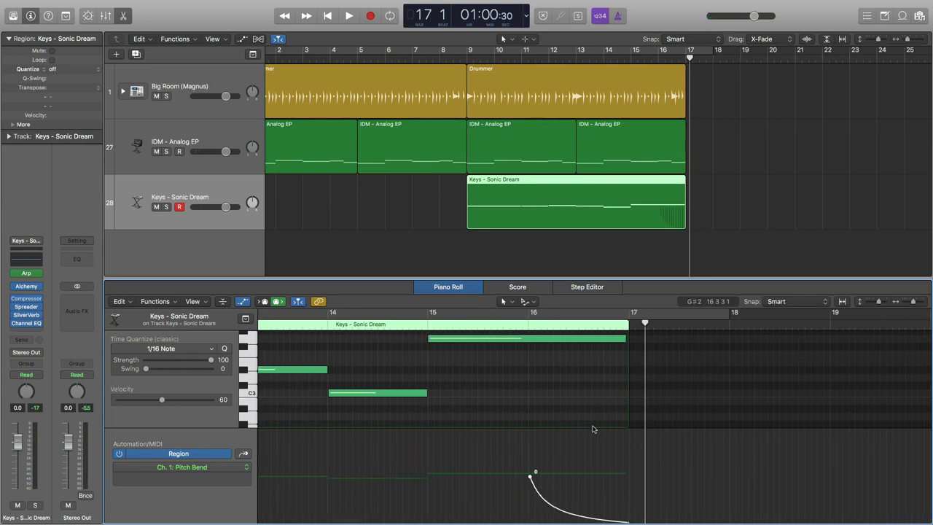
left_click_drag(627, 522, 628, 430)
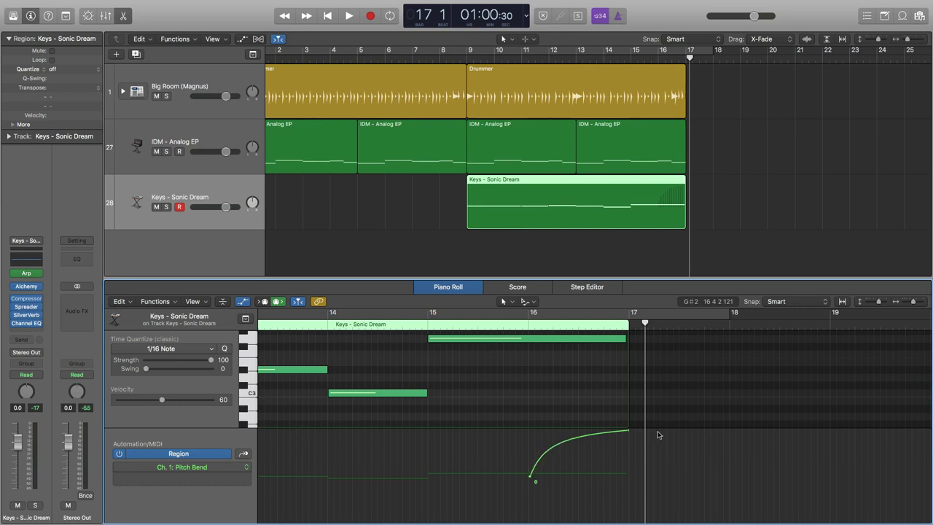
key("shift+space")
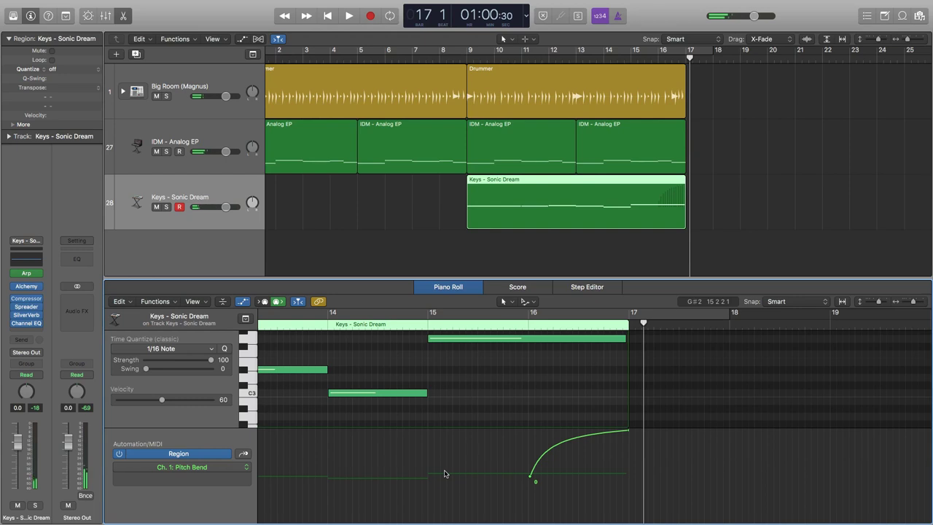
left_click_drag(574, 446, 607, 510)
left_click(430, 318)
key("space")
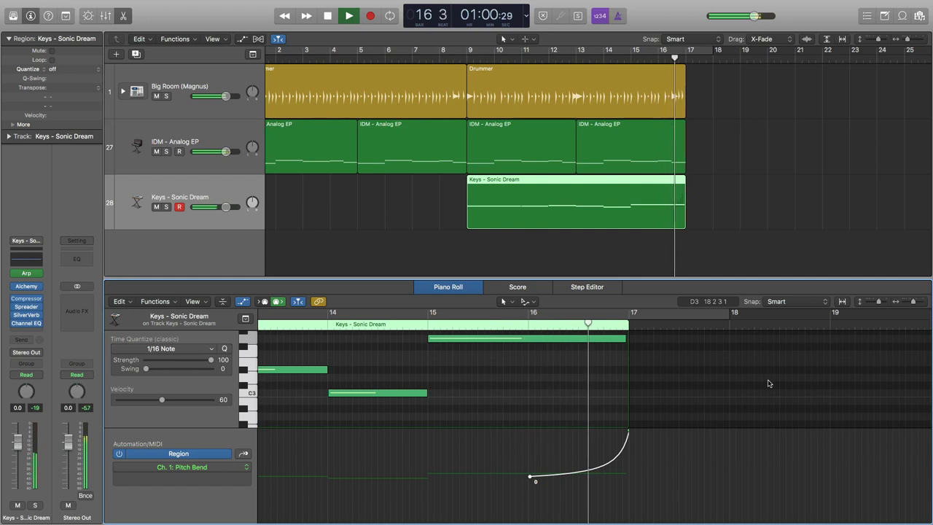
key("space")
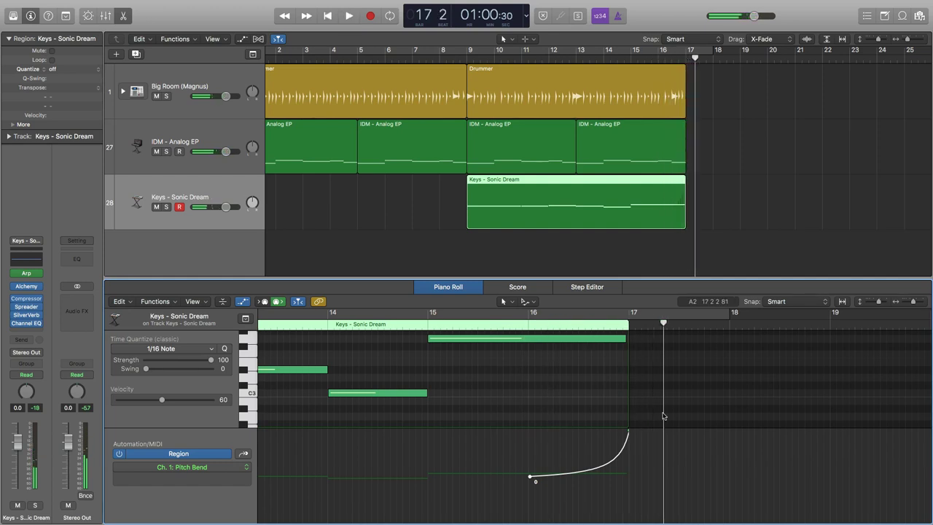
key("super+z")
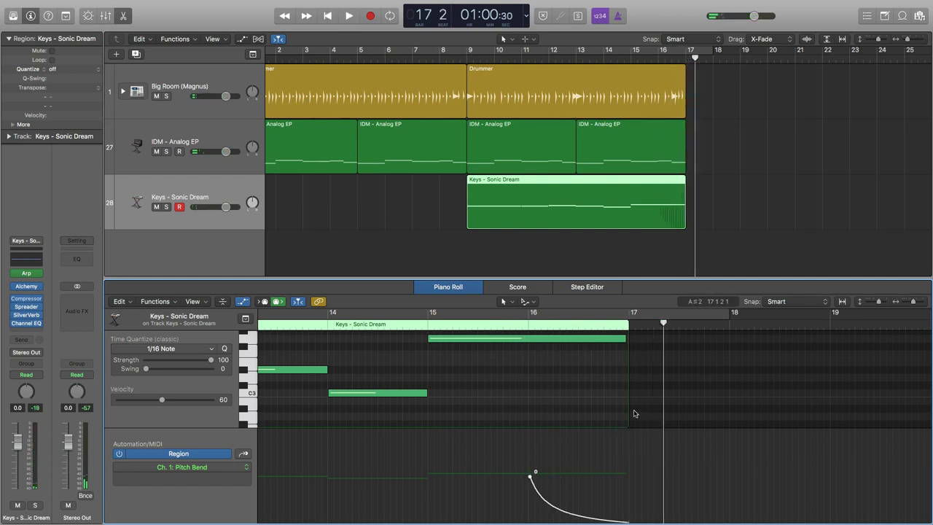
scroll(413, 427, "left", 1)
scroll(412, 427, "left", 5)
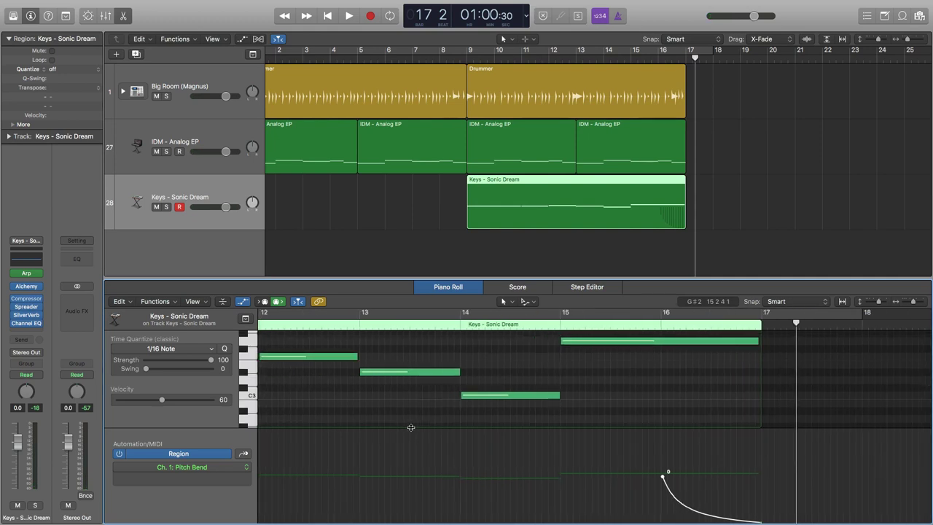
Return the playhead to the beginning of the project with Return
key("Return")
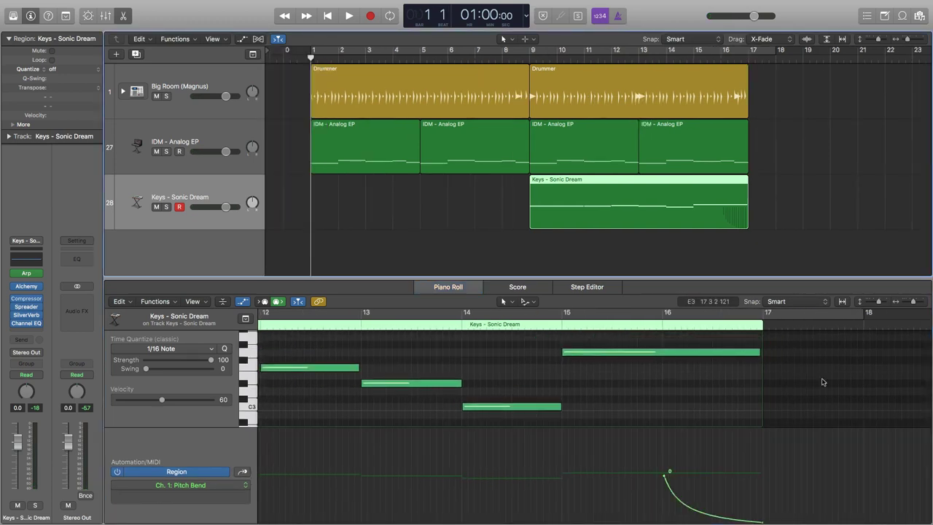